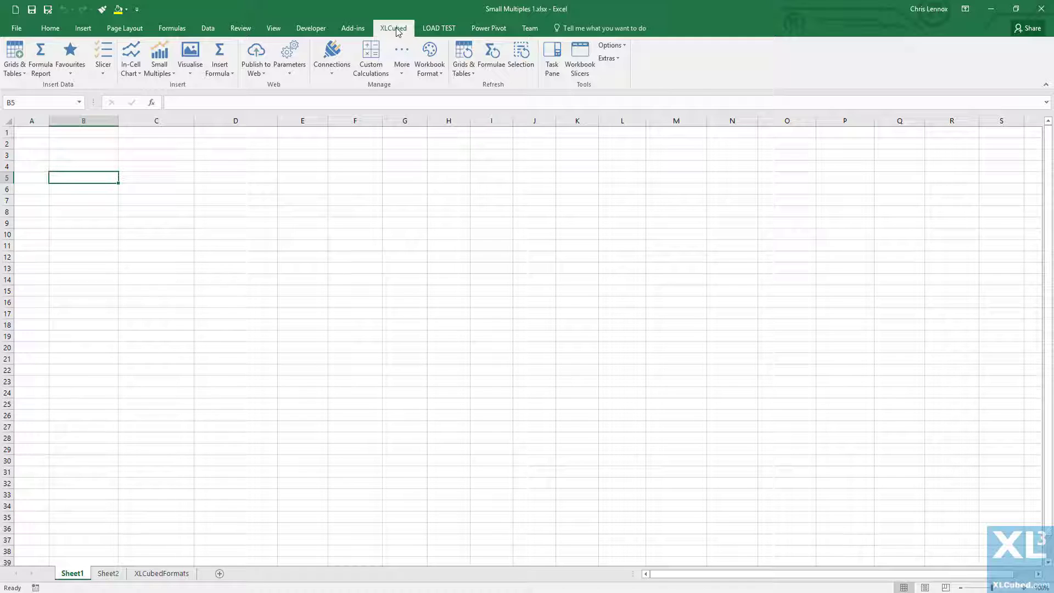
Insert the saved favourite Reseller Sales Amount grid by category, country and reseller type for 2014 months on Sheet1
{"action": "left_click", "coordinate": [70, 69]}
{"action": "mouse_move", "coordinate": [131, 87]}
{"action": "left_click", "coordinate": [308, 87]}
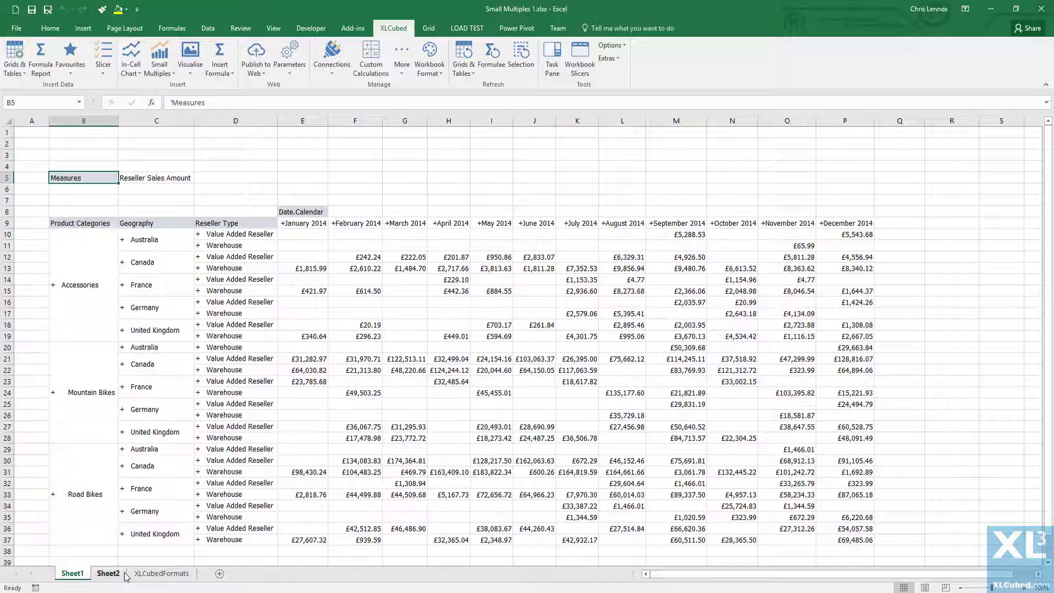
Switch to Sheet2 to build the Reseller Sales Amount by fiscal year chart
{"action": "left_click", "coordinate": [122, 574]}
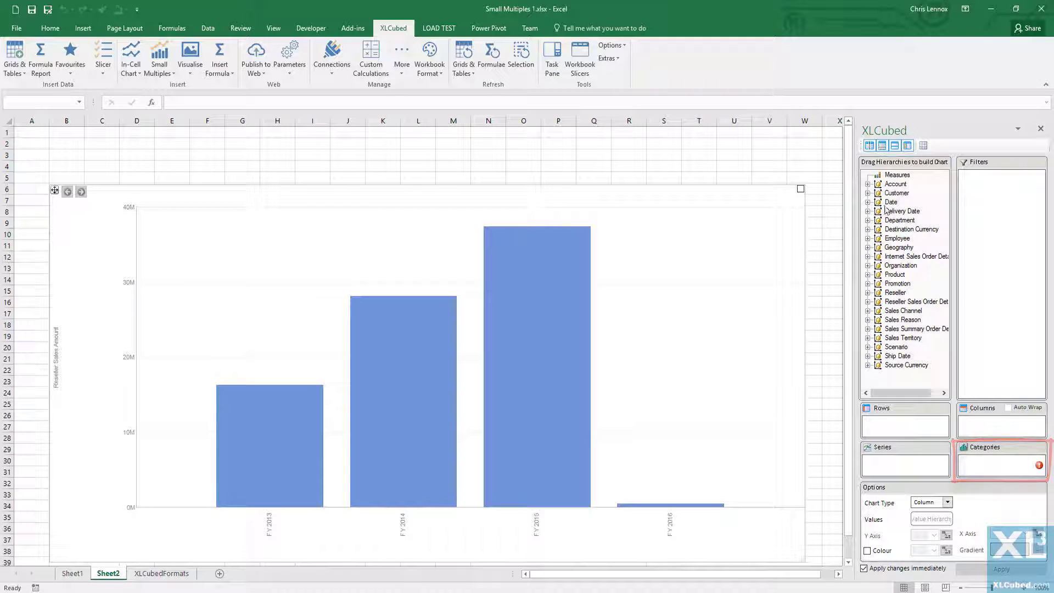
Set the chart categories to Date.Calendar, using All Periods expanded to descendants at Month level
{"action": "left_click", "coordinate": [867, 202]}
{"action": "left_click", "coordinate": [877, 211]}
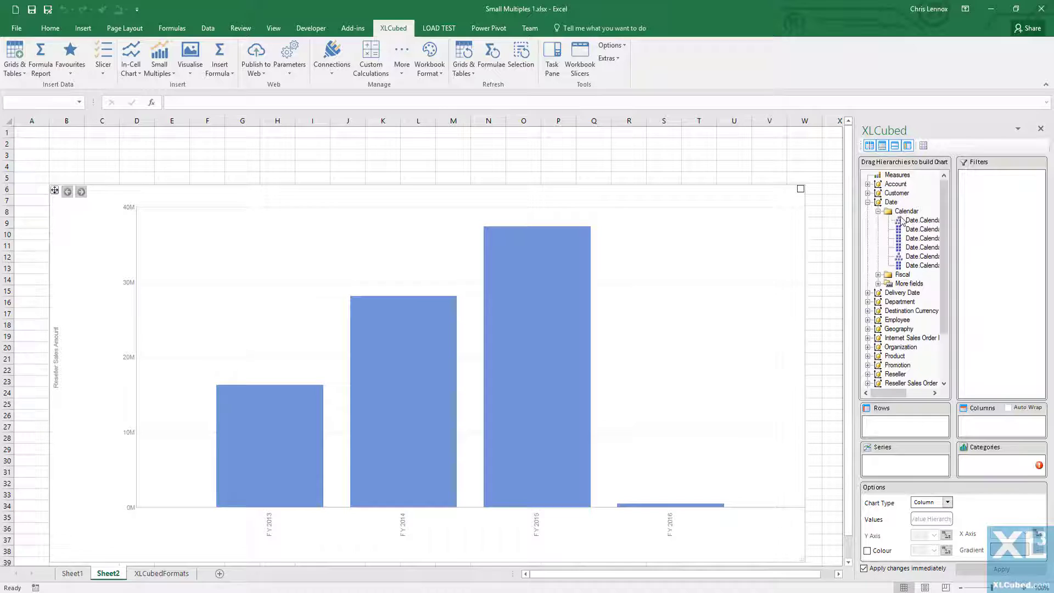
{"action": "left_click_drag", "start_coordinate": [902, 221], "coordinate": [1018, 466]}
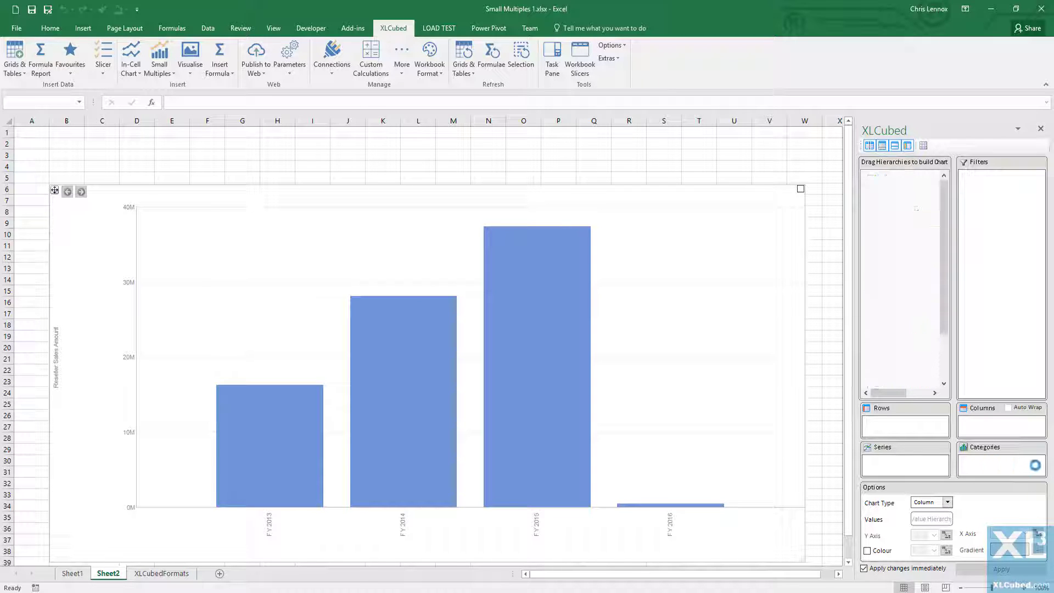
{"action": "left_click", "coordinate": [1036, 465]}
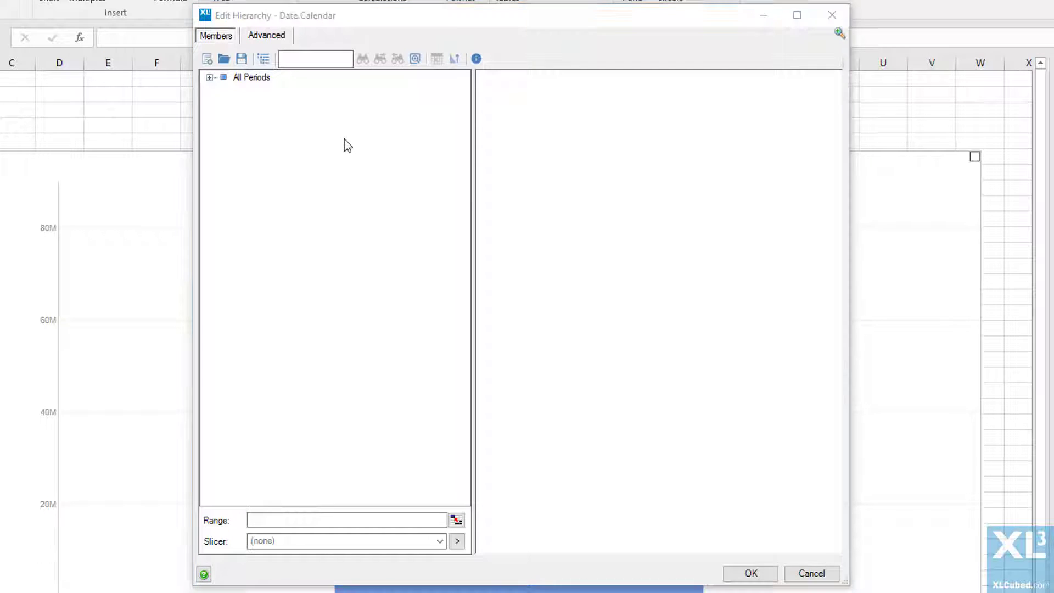
{"action": "left_click_drag", "start_coordinate": [229, 80], "coordinate": [729, 94]}
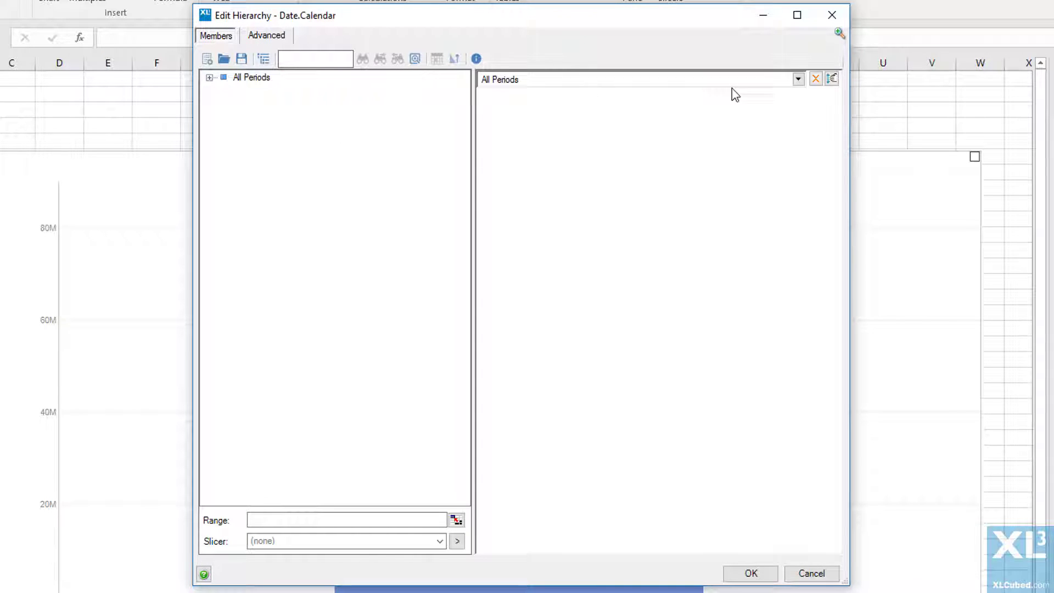
{"action": "left_click", "coordinate": [798, 79]}
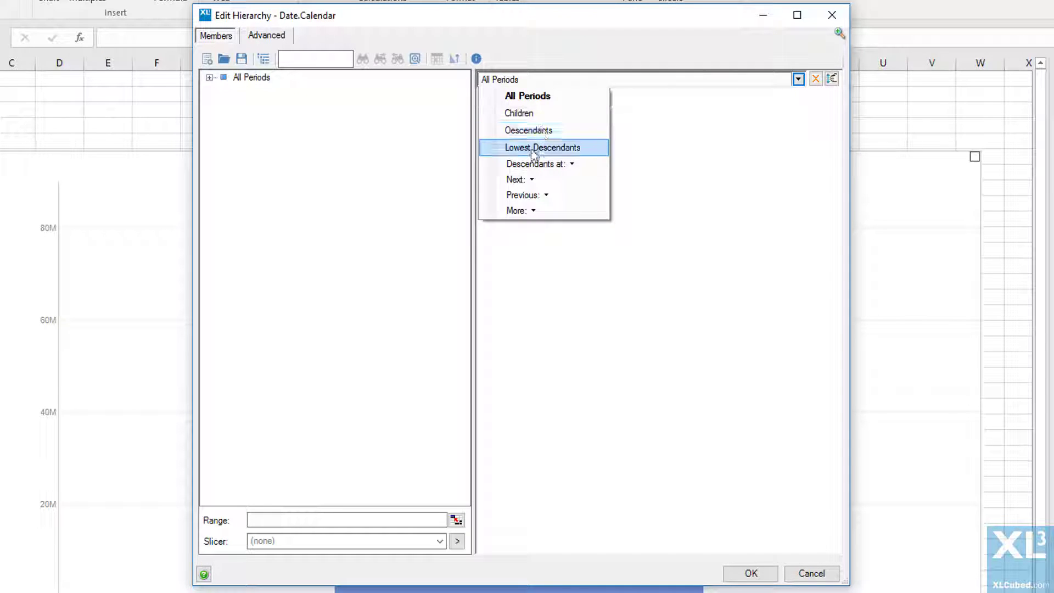
{"action": "mouse_move", "coordinate": [557, 163]}
{"action": "left_click", "coordinate": [614, 216]}
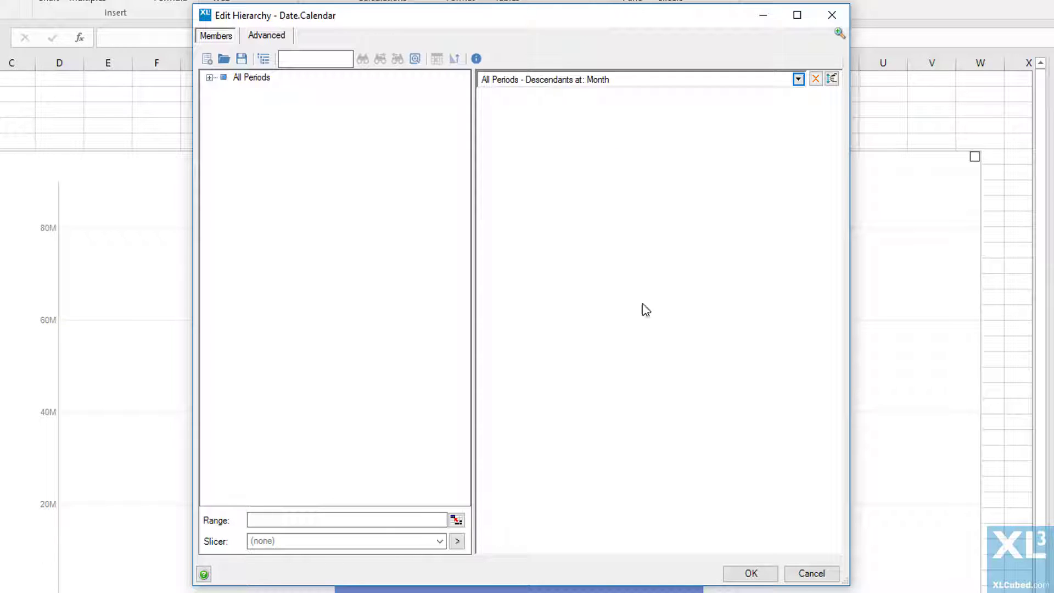
{"action": "left_click", "coordinate": [751, 572]}
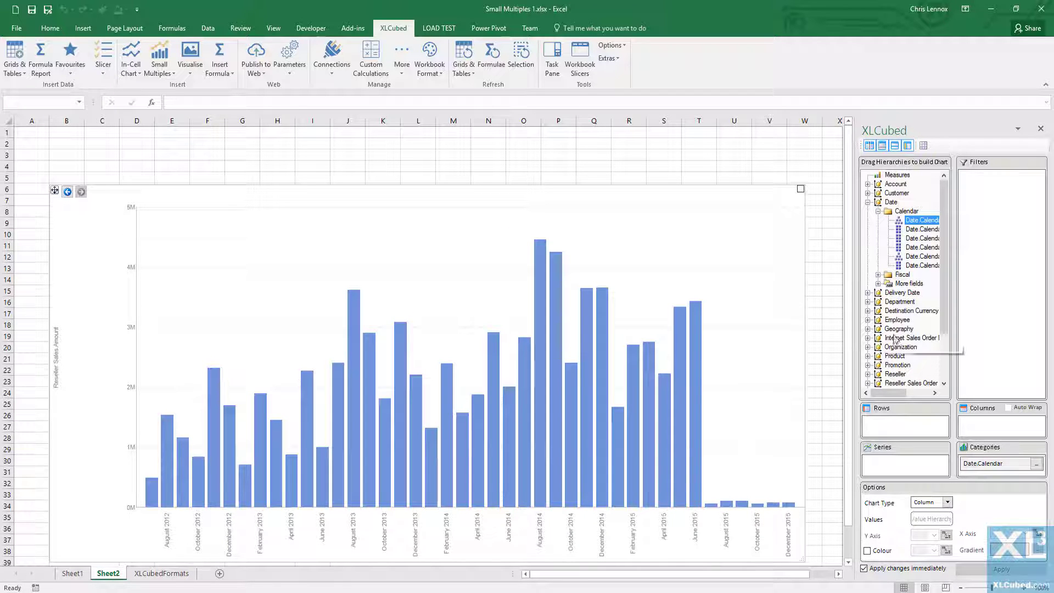
Make Product the chart series, limited to Accessories, Mountain Bikes and Road Bikes
{"action": "left_click_drag", "start_coordinate": [894, 356], "coordinate": [899, 473]}
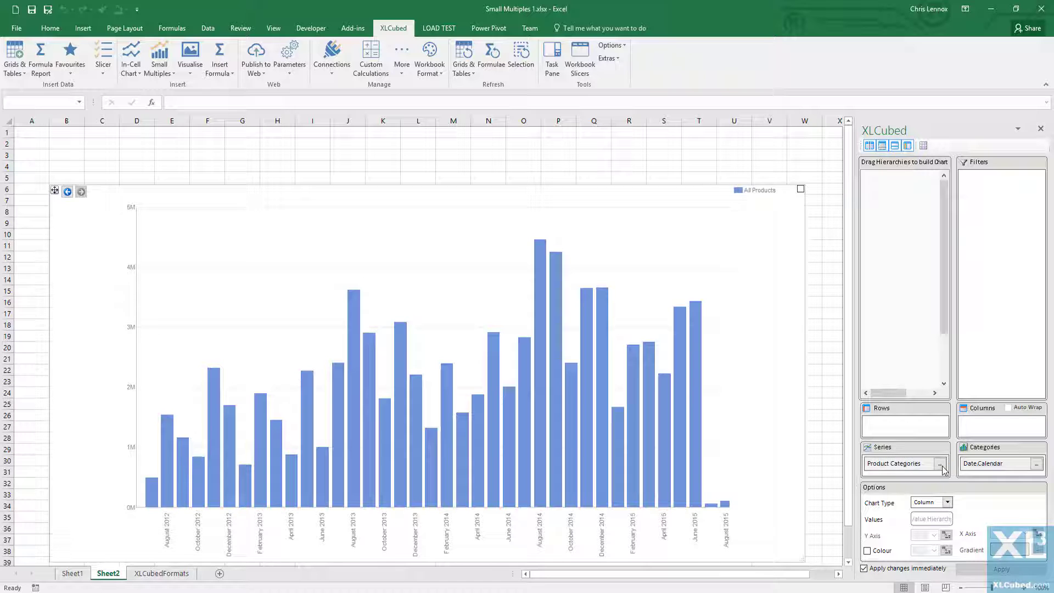
{"action": "left_click", "coordinate": [942, 464]}
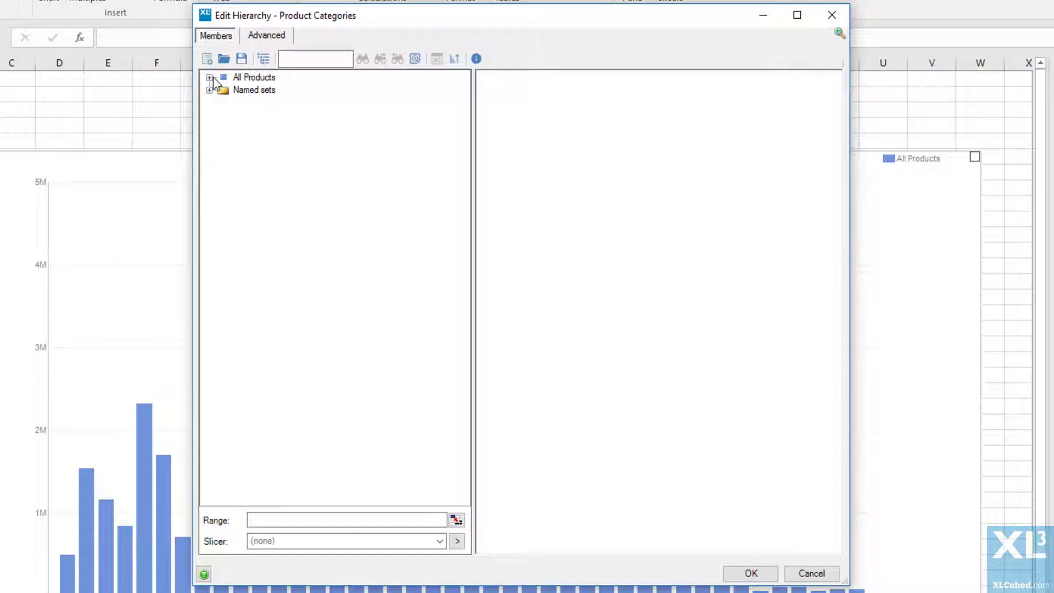
{"action": "left_click", "coordinate": [209, 77]}
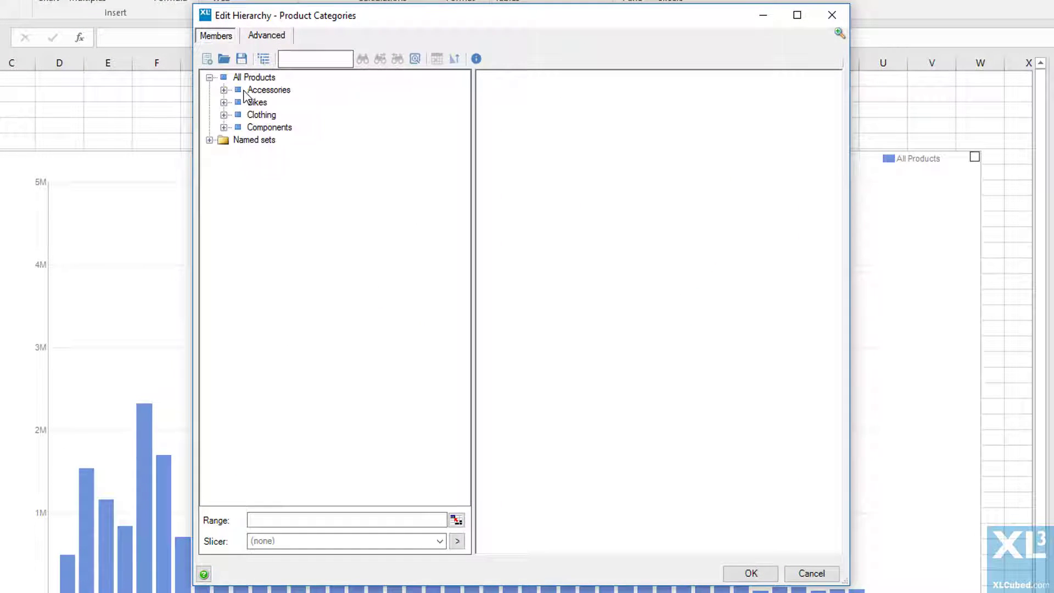
{"action": "left_click_drag", "start_coordinate": [268, 90], "coordinate": [510, 94]}
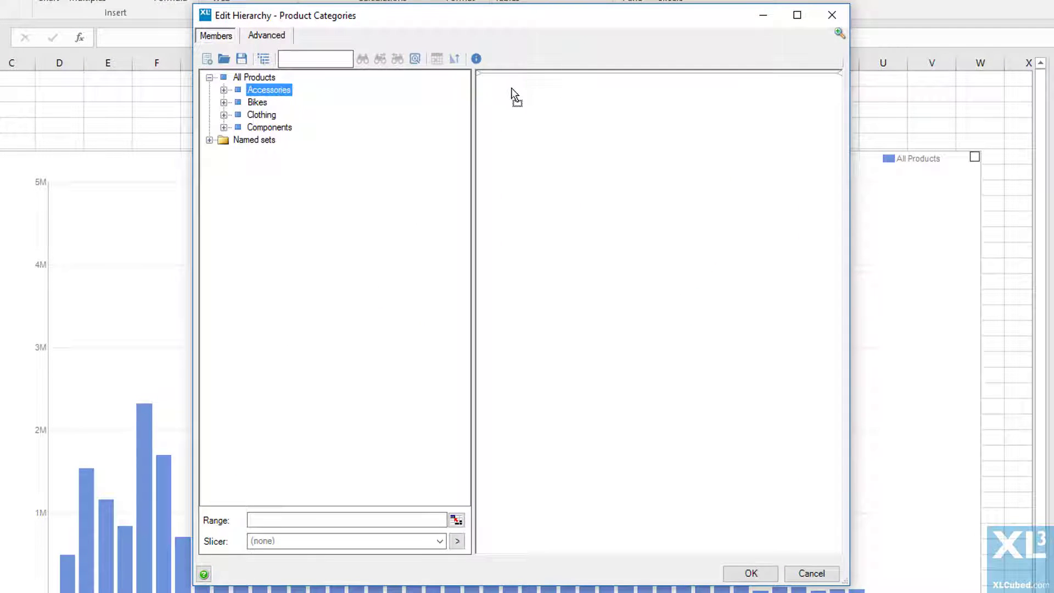
{"action": "left_click", "coordinate": [223, 103]}
{"action": "left_click", "coordinate": [277, 115]}
{"action": "left_click", "coordinate": [272, 127], "text": "shift"}
{"action": "left_click_drag", "start_coordinate": [280, 120], "coordinate": [758, 343]}
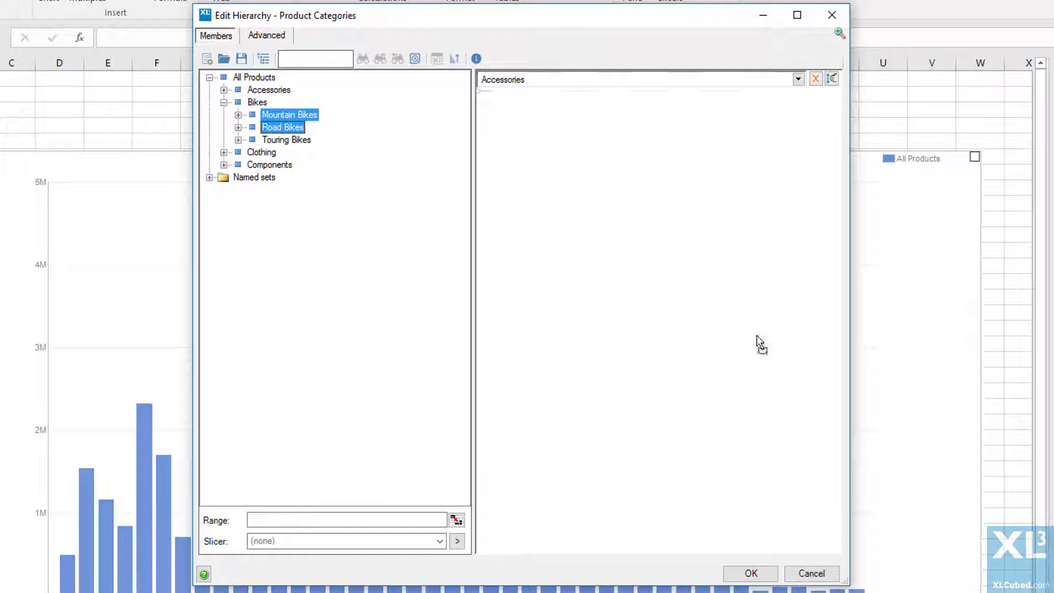
{"action": "left_click", "coordinate": [751, 573]}
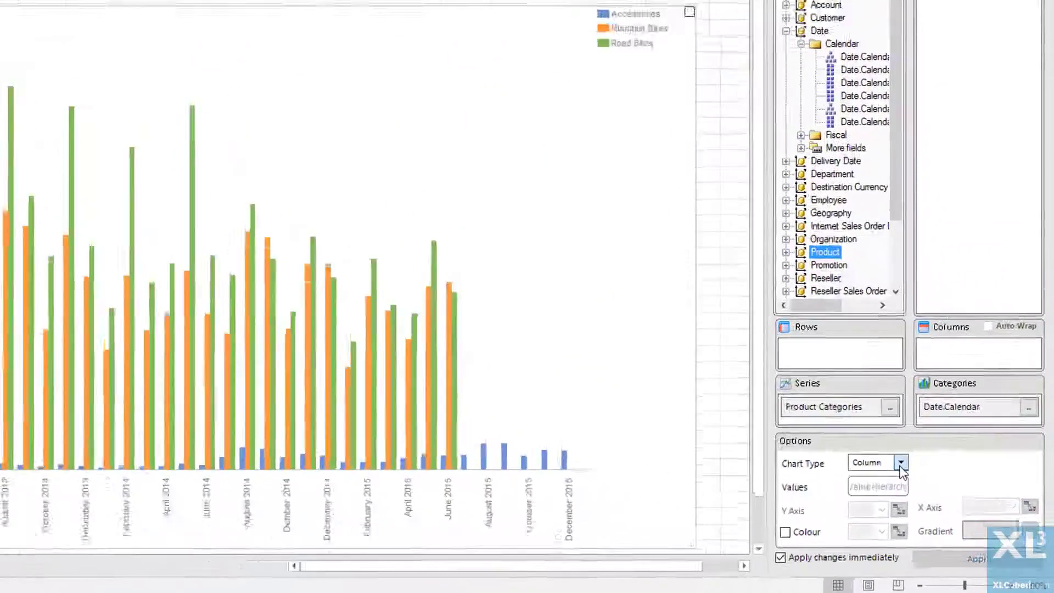
Change the chart type to a plain Line chart
{"action": "left_click", "coordinate": [947, 502]}
{"action": "mouse_move", "coordinate": [873, 194]}
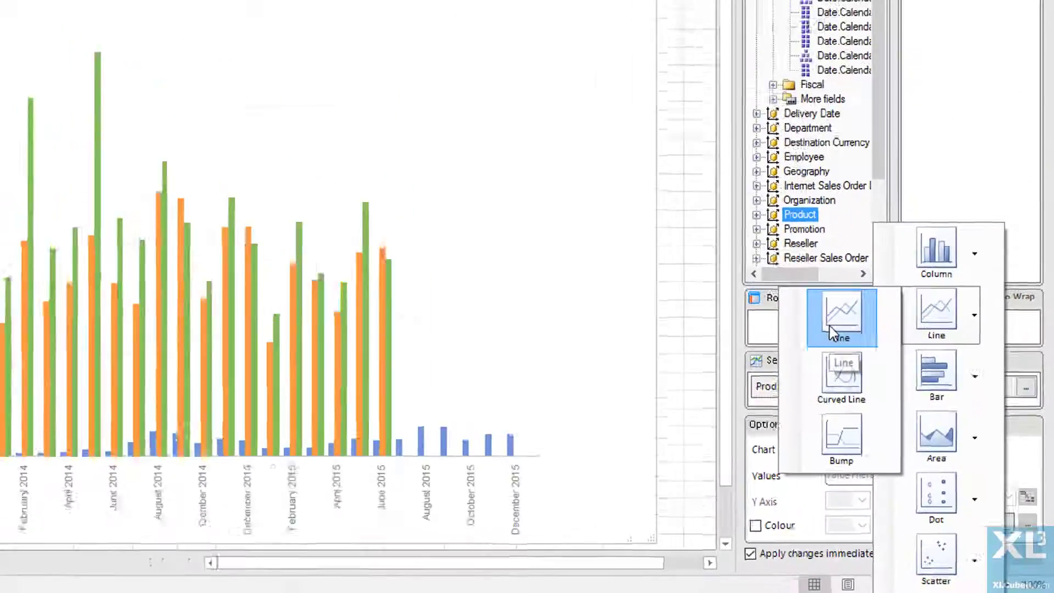
{"action": "left_click", "coordinate": [724, 192]}
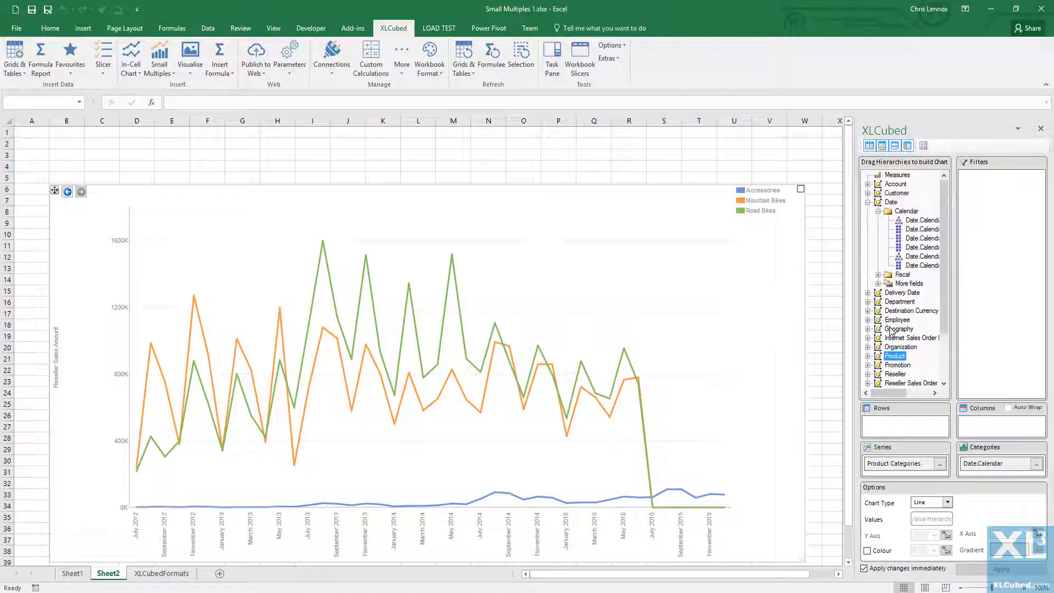
Put Geography on chart columns with Australia, Canada, France, Germany and United Kingdom as panels
{"action": "left_click_drag", "start_coordinate": [898, 328], "coordinate": [994, 424]}
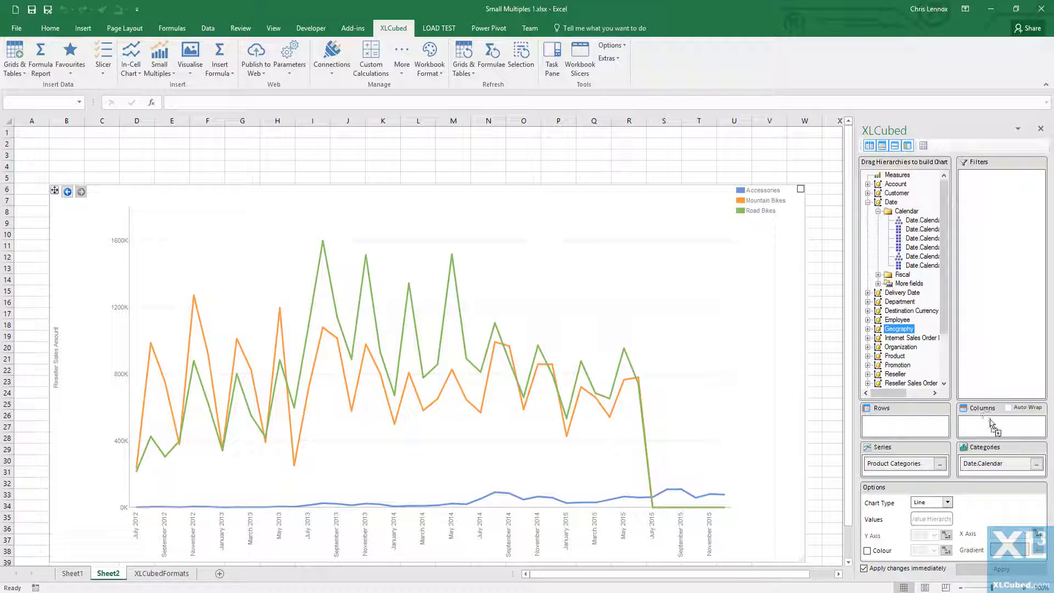
{"action": "left_click", "coordinate": [1037, 426]}
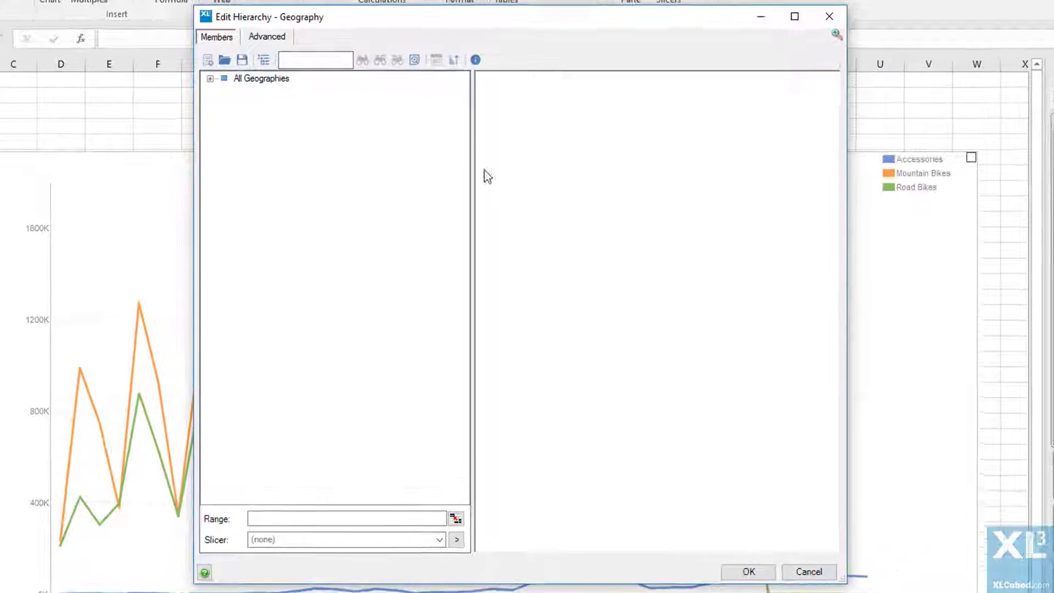
{"action": "left_click", "coordinate": [209, 77]}
{"action": "left_click", "coordinate": [261, 90]}
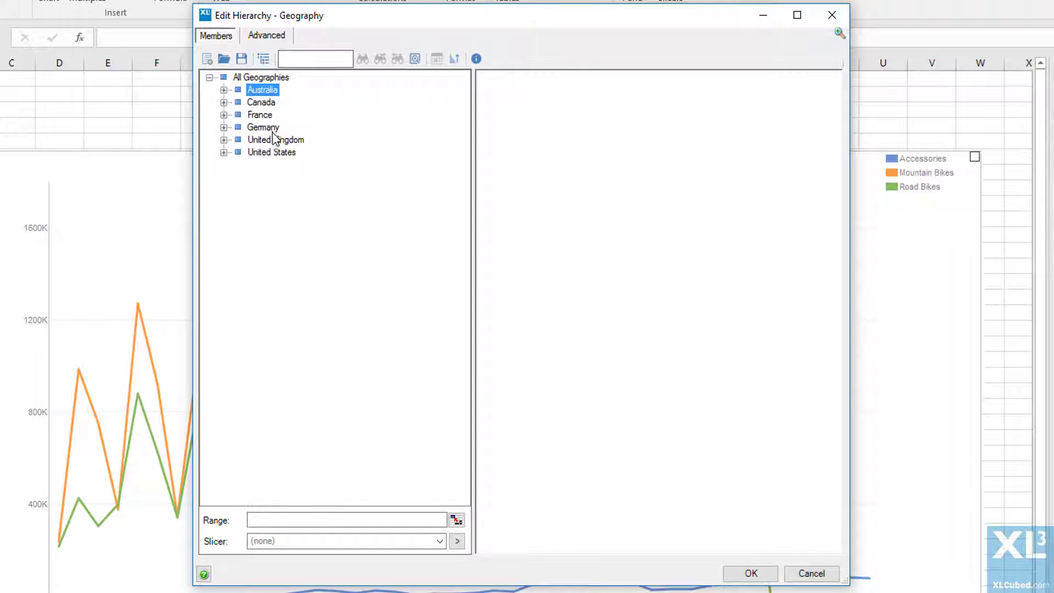
{"action": "left_click", "coordinate": [270, 140], "text": "shift"}
{"action": "left_click_drag", "start_coordinate": [271, 141], "coordinate": [654, 154]}
{"action": "left_click", "coordinate": [751, 573]}
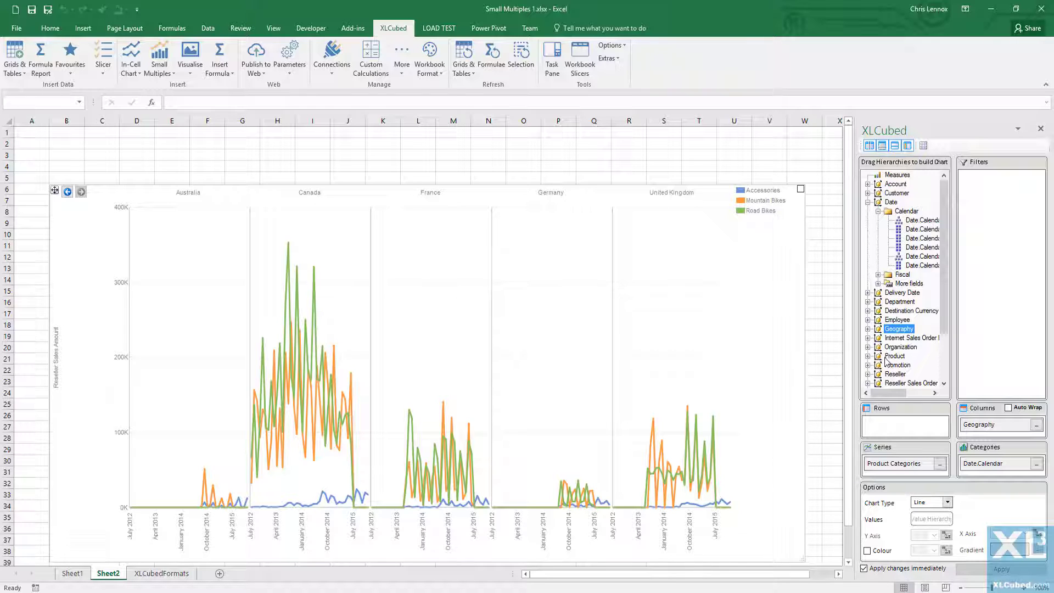
Put Reseller Type on chart rows, showing only Value Added Reseller and Warehouse
{"action": "left_click_drag", "start_coordinate": [895, 374], "coordinate": [905, 433]}
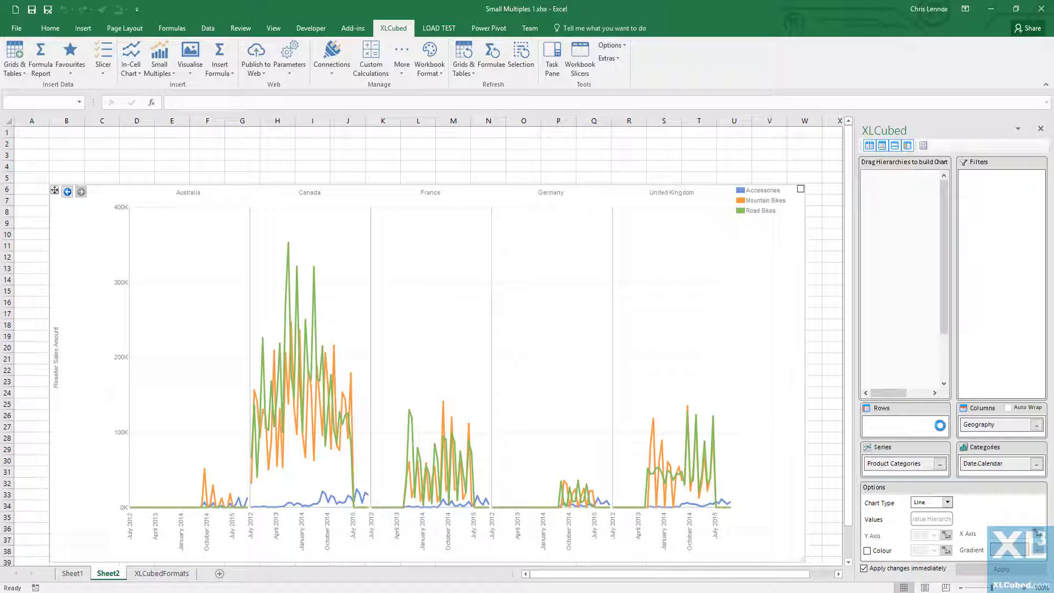
{"action": "left_click", "coordinate": [941, 426]}
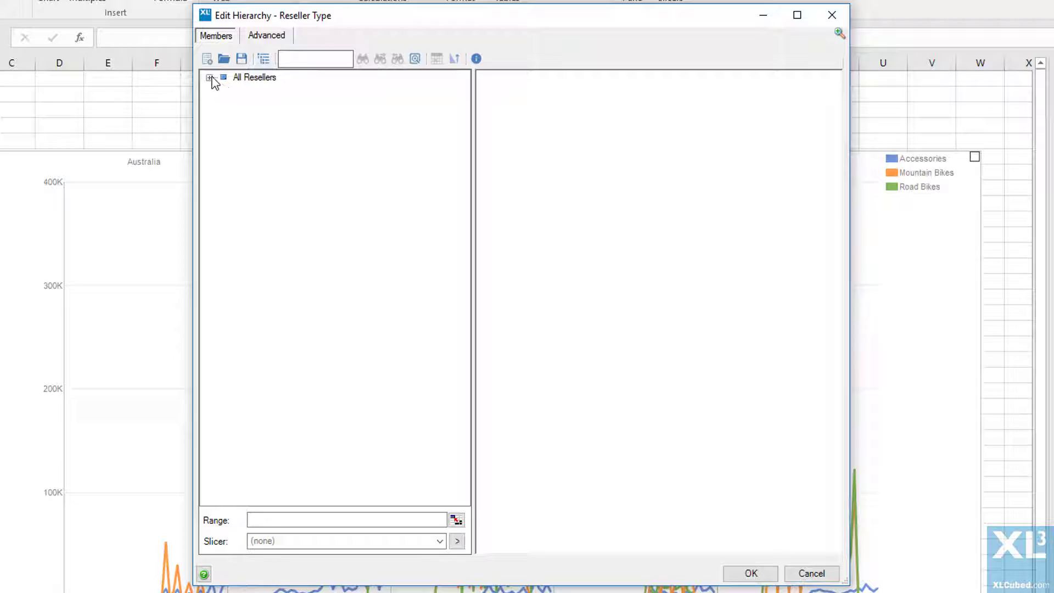
{"action": "left_click", "coordinate": [209, 78]}
{"action": "left_click", "coordinate": [285, 102]}
{"action": "left_click", "coordinate": [265, 113], "text": "shift"}
{"action": "left_click_drag", "start_coordinate": [265, 113], "coordinate": [527, 164]}
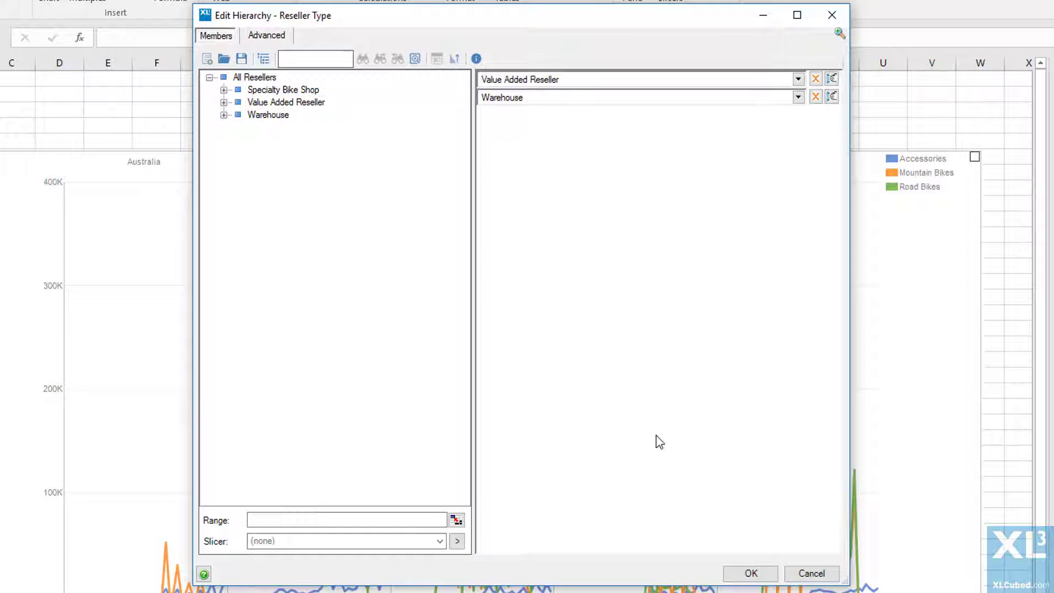
{"action": "left_click", "coordinate": [747, 573]}
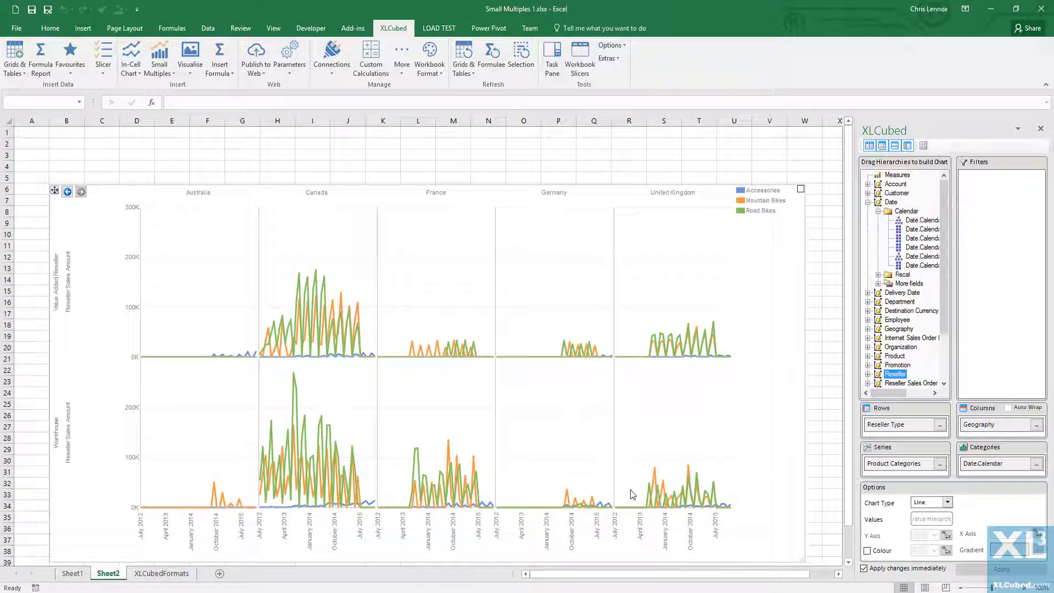
{"action": "left_click", "coordinate": [198, 194]}
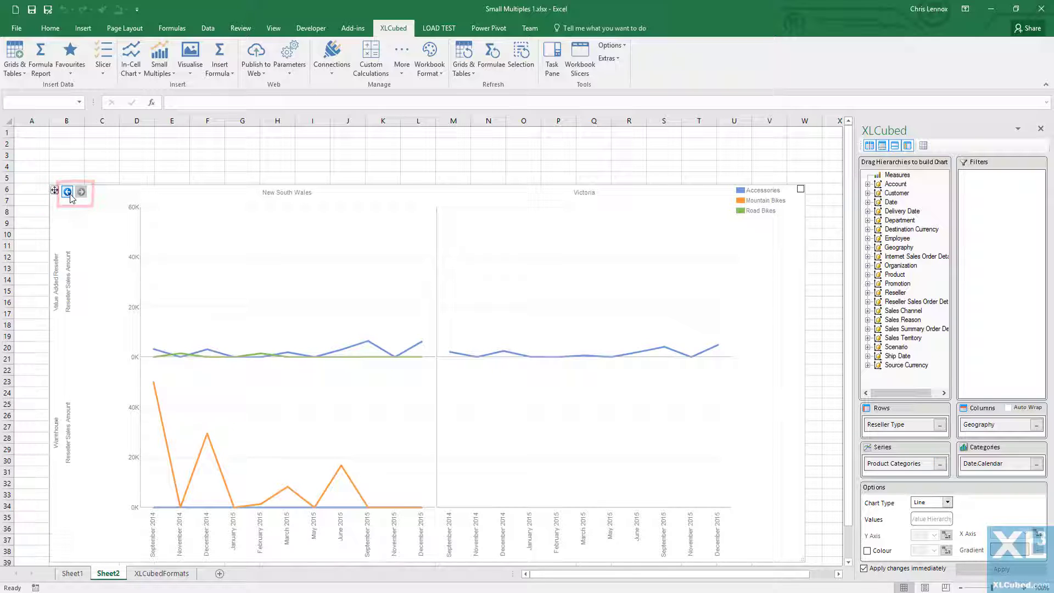
{"action": "left_click", "coordinate": [67, 192]}
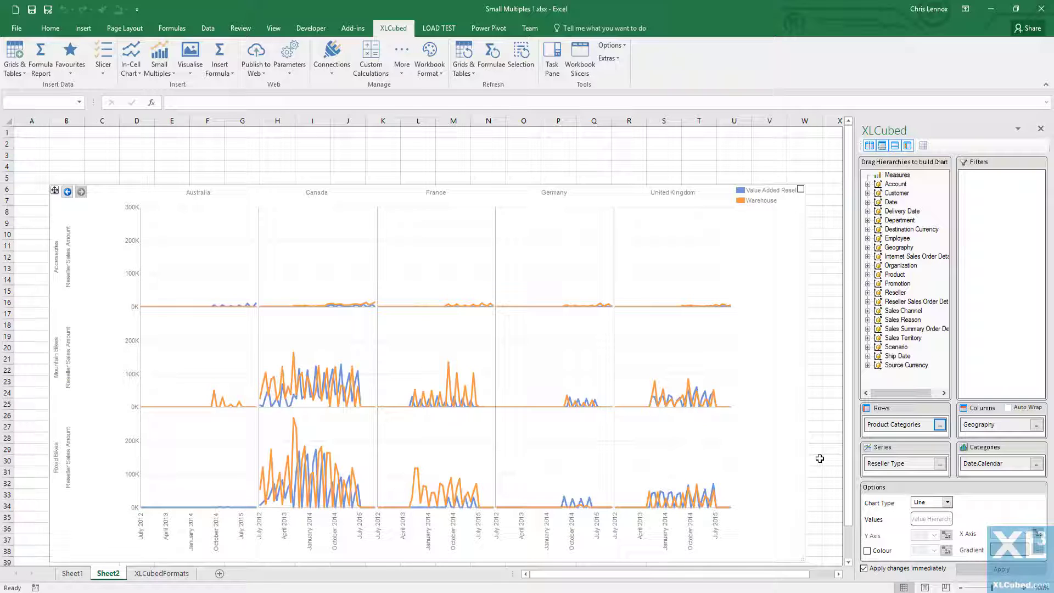
{"action": "left_click", "coordinate": [69, 191]}
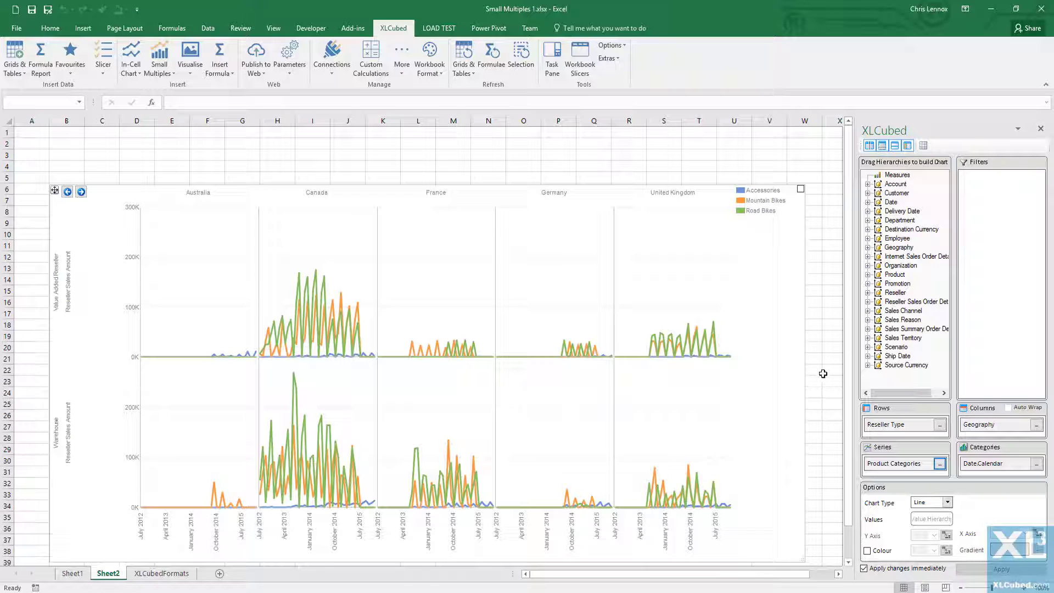
{"action": "left_click", "coordinate": [74, 133]}
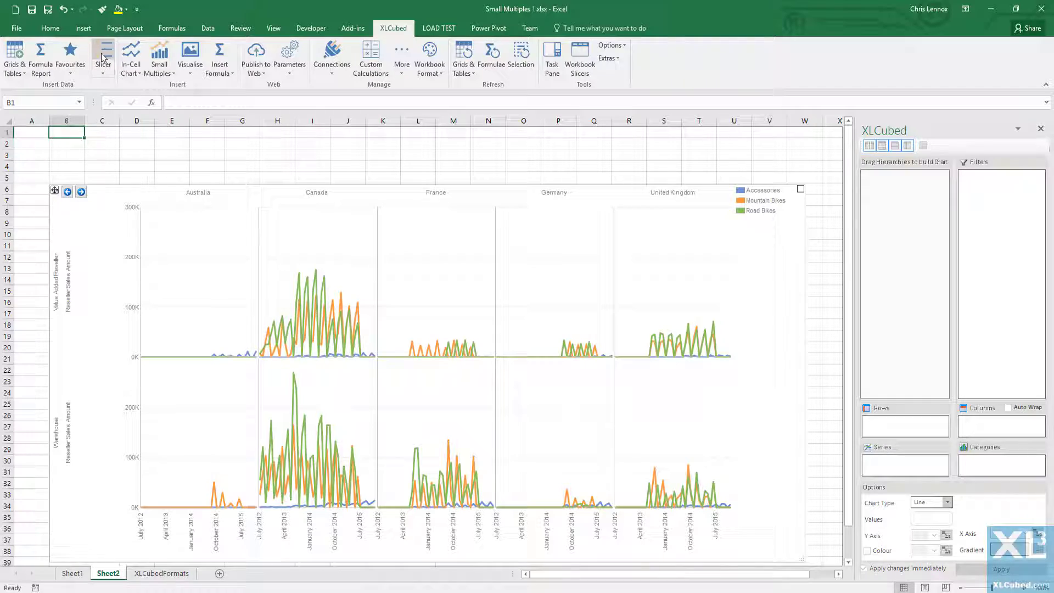
Insert a Date.Calendar button slicer with members CY 2013, CY 2014 and CY 2015
{"action": "left_click", "coordinate": [103, 57]}
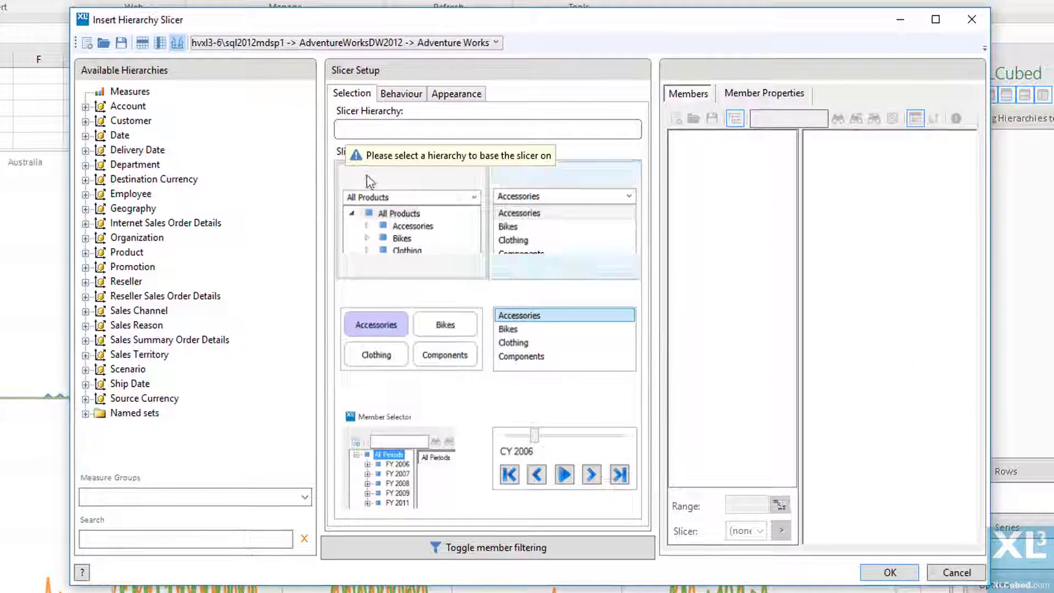
{"action": "left_click", "coordinate": [85, 135]}
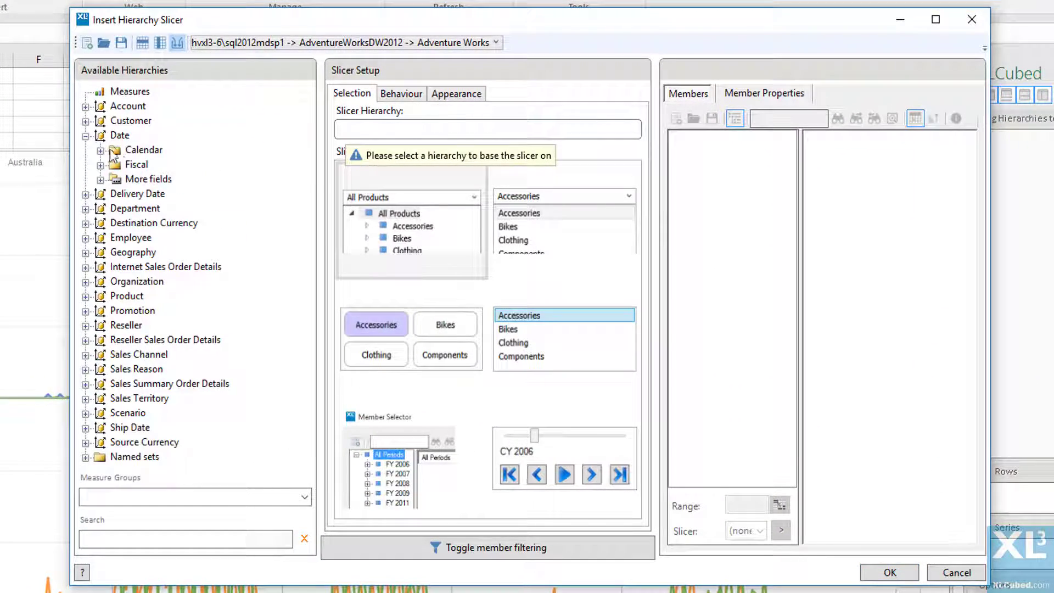
{"action": "left_click", "coordinate": [100, 150]}
{"action": "left_click_drag", "start_coordinate": [168, 164], "coordinate": [396, 142]}
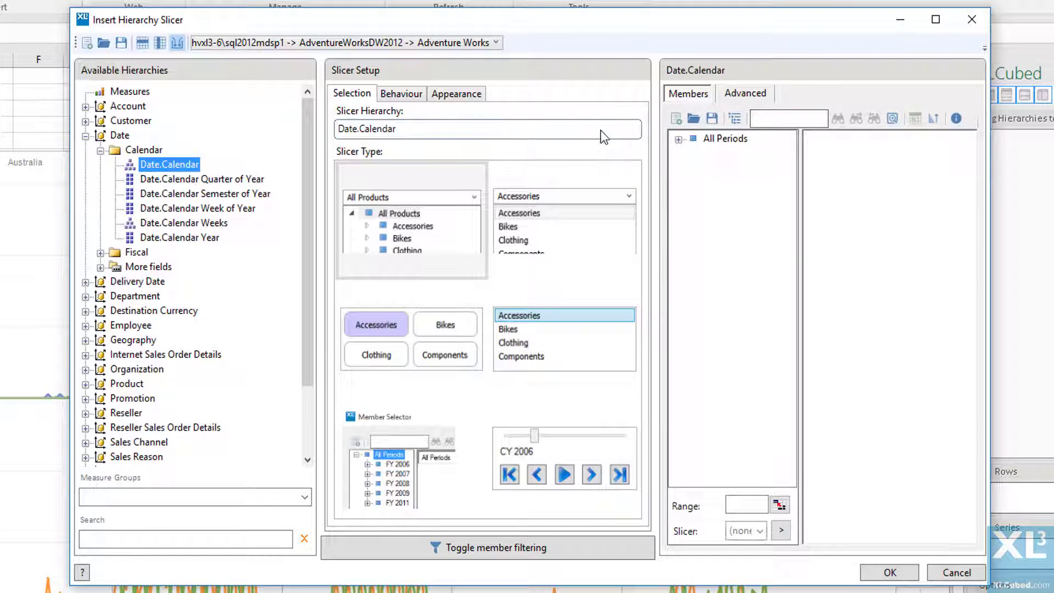
{"action": "left_click", "coordinate": [678, 140]}
{"action": "left_click", "coordinate": [735, 270]}
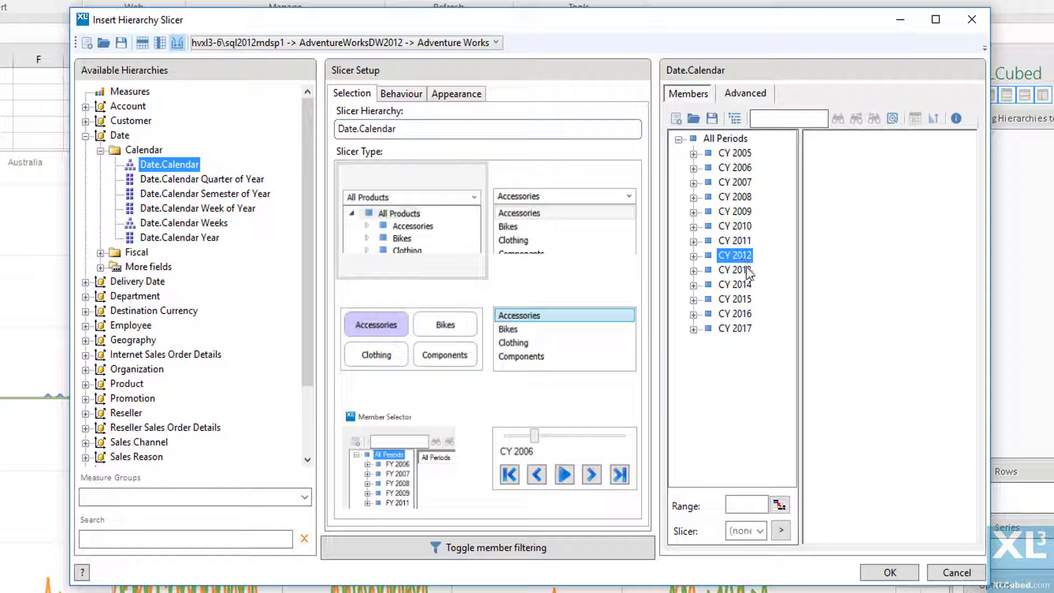
{"action": "left_click", "coordinate": [738, 300], "text": "shift"}
{"action": "left_click_drag", "start_coordinate": [738, 284], "coordinate": [862, 257]}
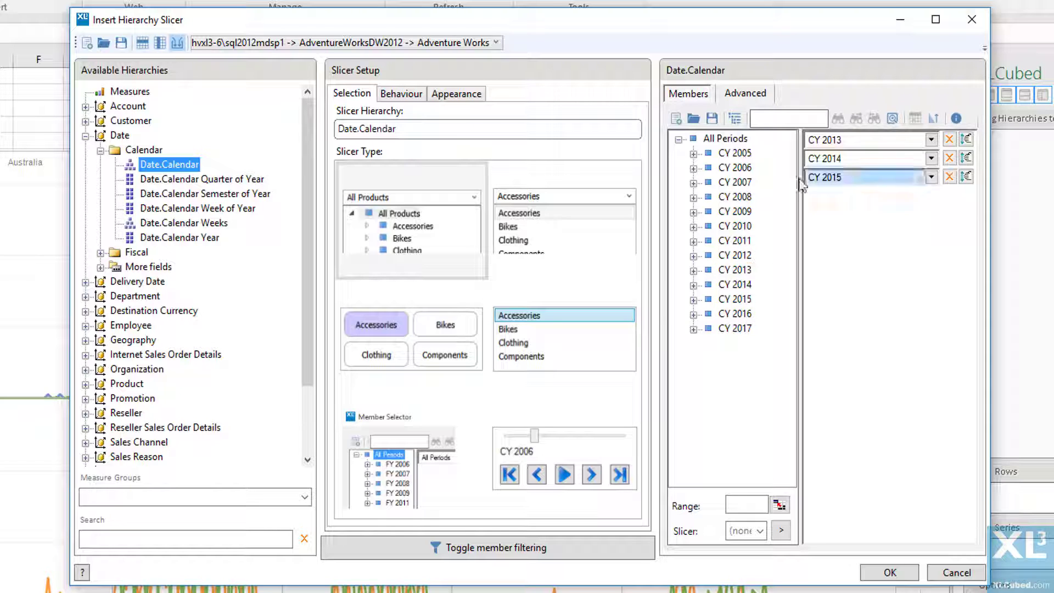
{"action": "left_click", "coordinate": [435, 357]}
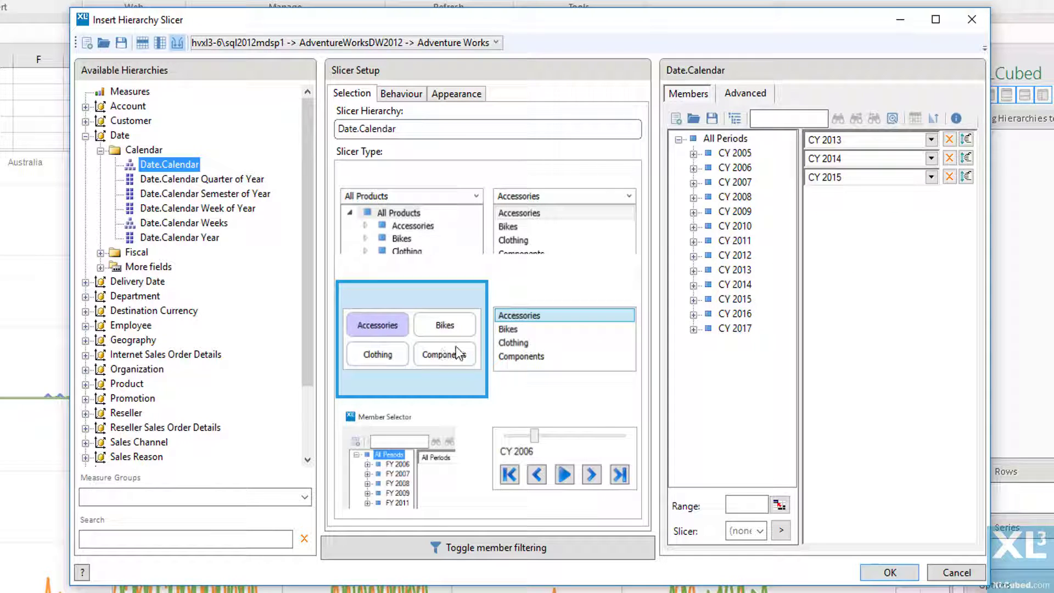
{"action": "left_click", "coordinate": [889, 572]}
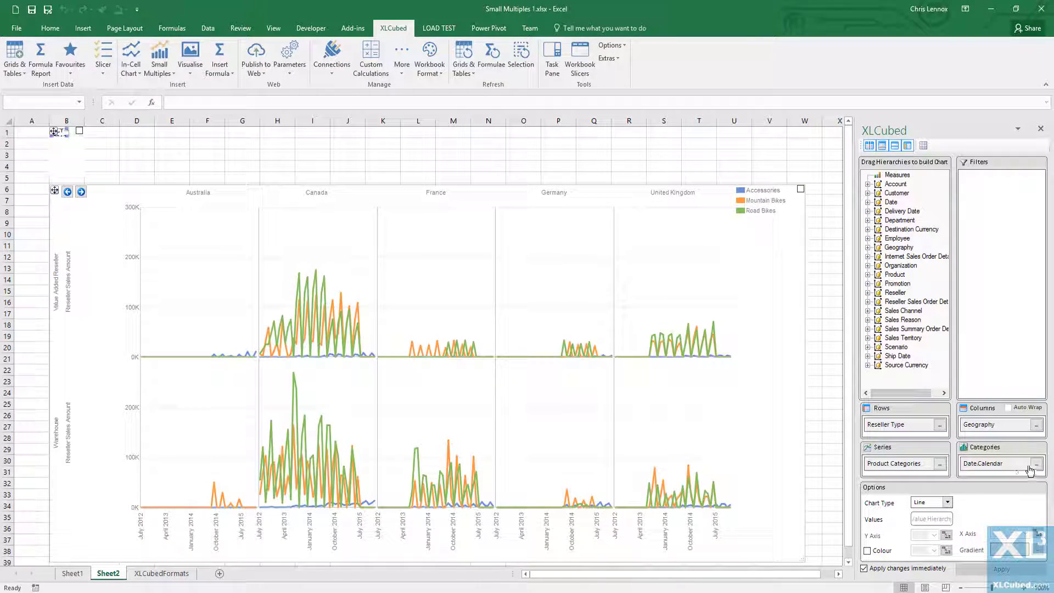
Drive the chart categories from the slicer year at Month level, removing the All Periods row
{"action": "left_click", "coordinate": [1036, 464]}
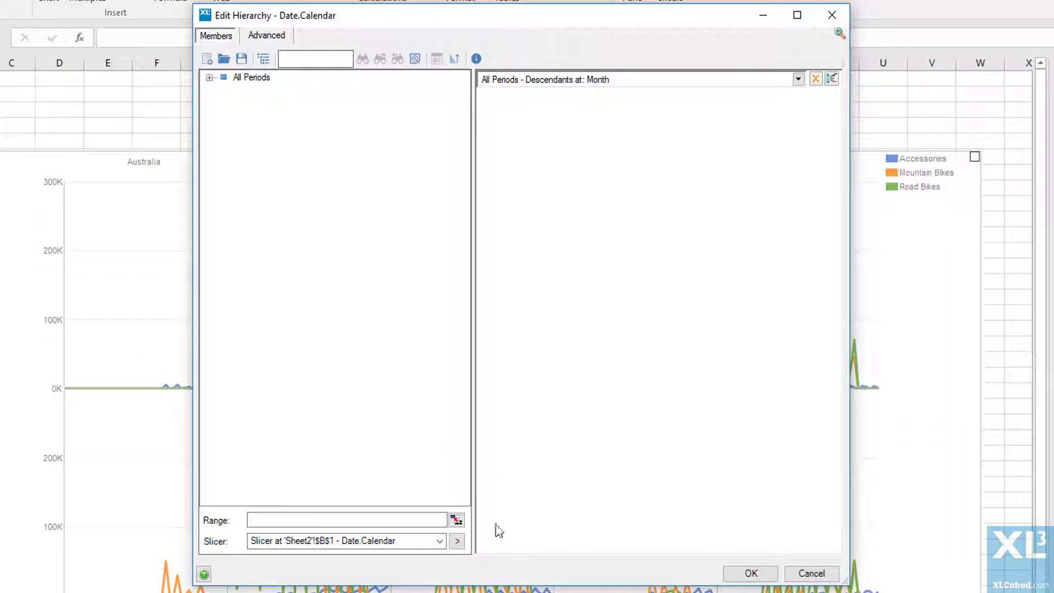
{"action": "left_click", "coordinate": [454, 534]}
{"action": "left_click", "coordinate": [798, 97]}
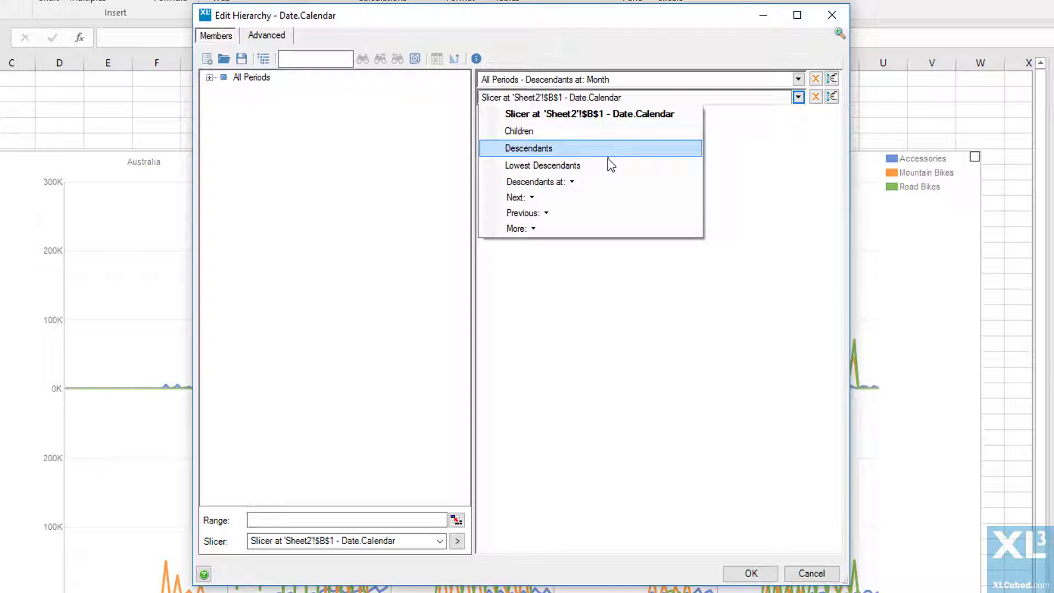
{"action": "left_click", "coordinate": [573, 182]}
{"action": "left_click", "coordinate": [638, 253]}
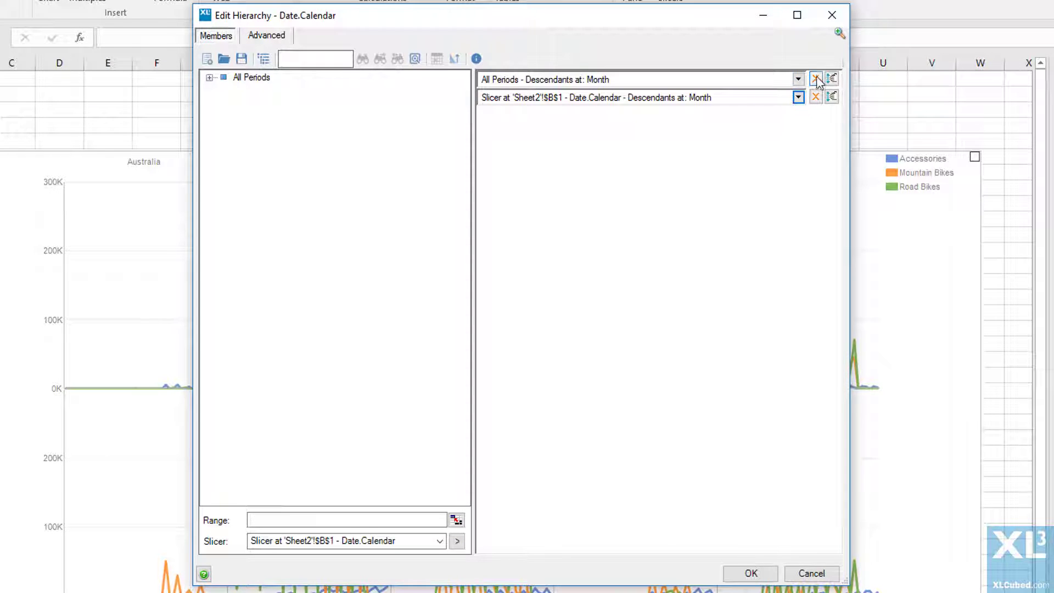
{"action": "left_click", "coordinate": [815, 78]}
{"action": "left_click", "coordinate": [751, 573]}
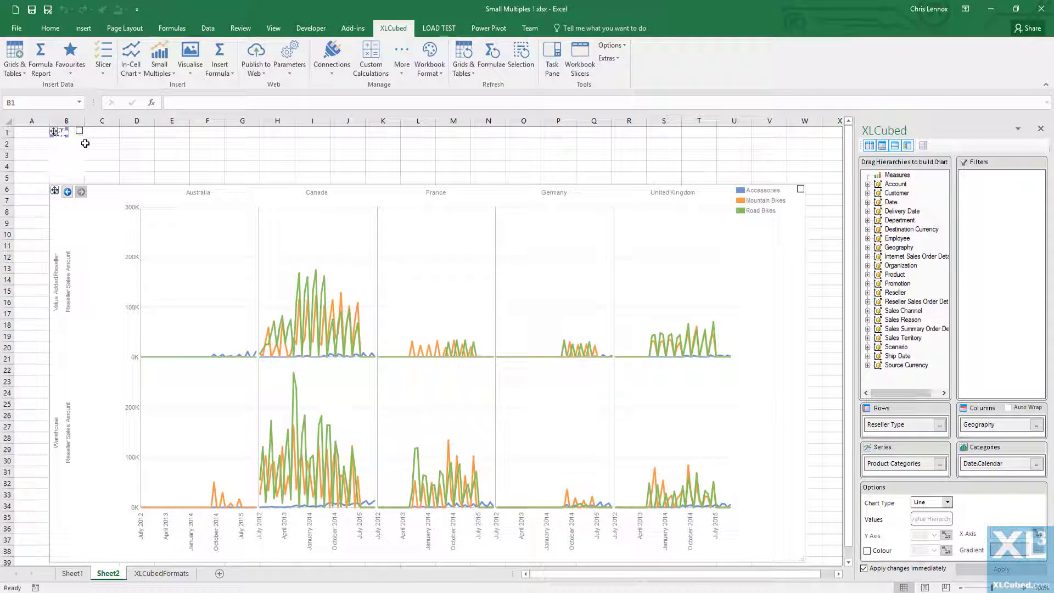
Enlarge the year slicer and step through CY 2013, CY 2014 and CY 2015
{"action": "left_click_drag", "start_coordinate": [91, 139], "coordinate": [105, 157]}
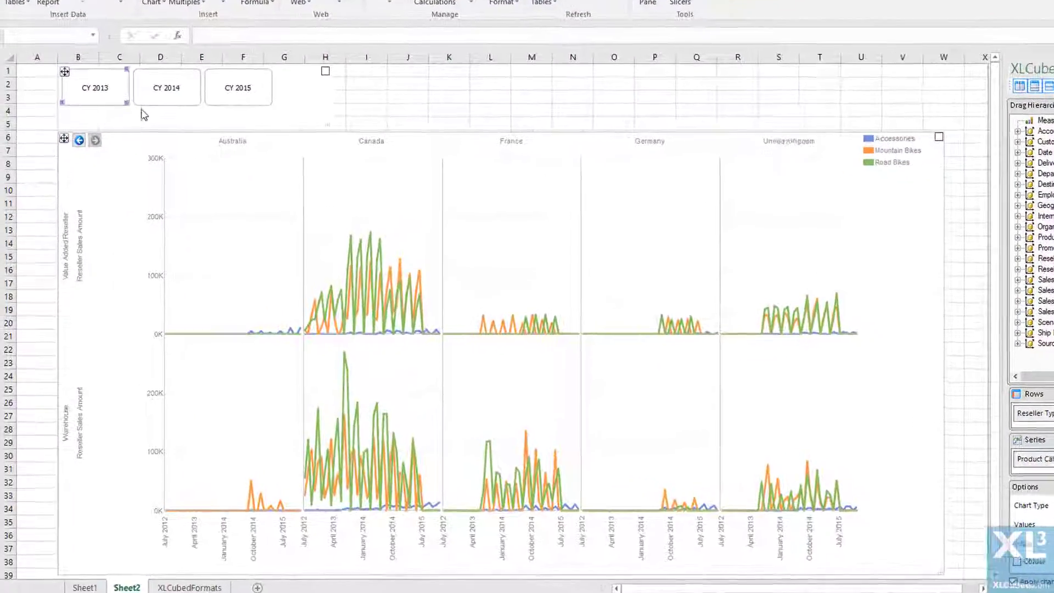
{"action": "right_click", "coordinate": [129, 150]}
{"action": "left_click", "coordinate": [132, 55]}
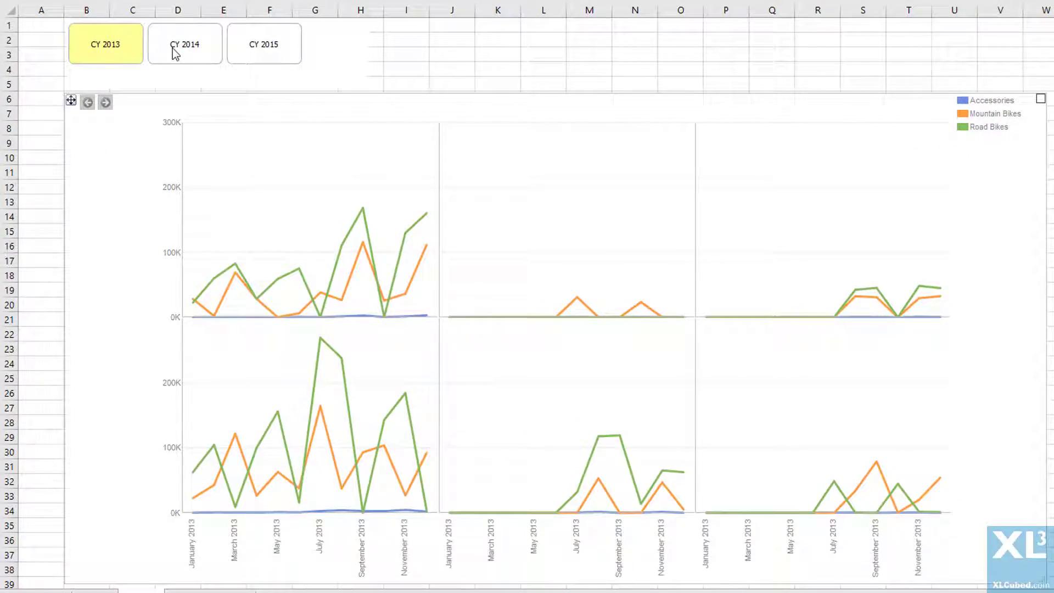
{"action": "left_click", "coordinate": [181, 46]}
{"action": "left_click", "coordinate": [250, 47]}
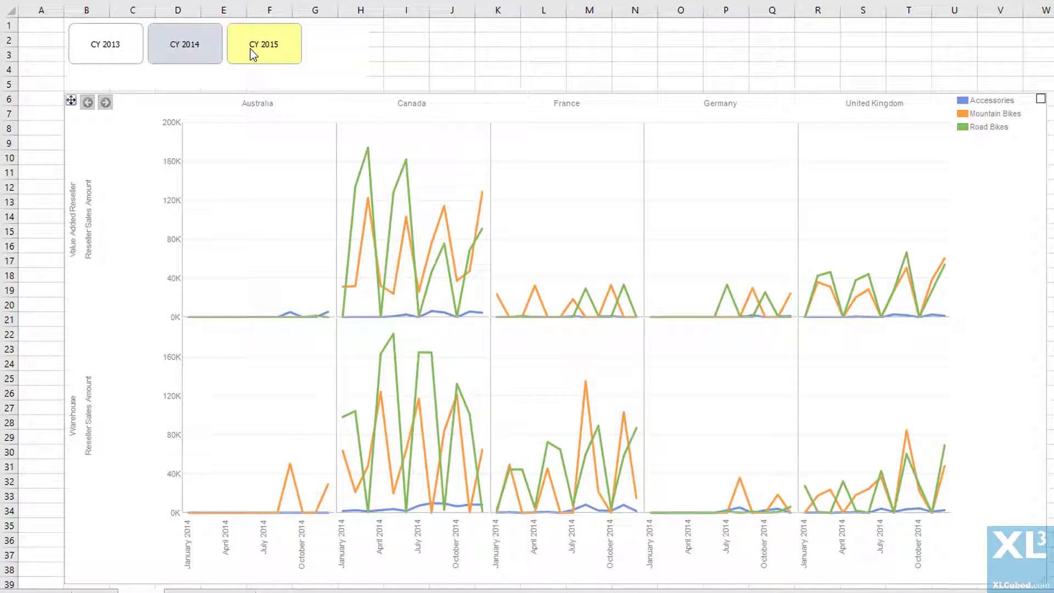